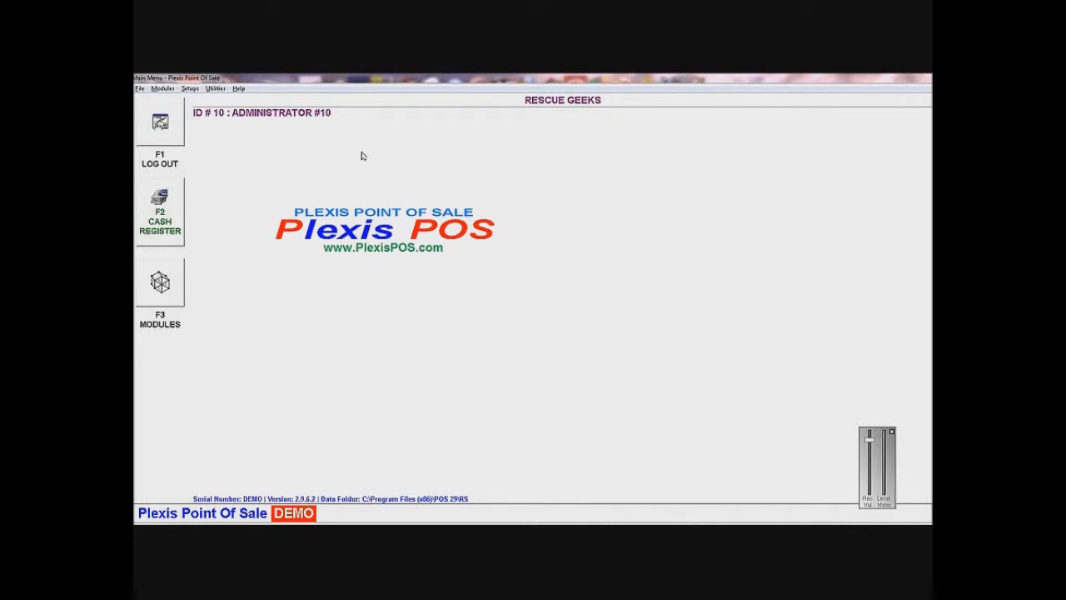
# From Main System Setups' company list, delete company A004 LIQUOR STORE SAMPLE and confirm
pyautogui.click(192, 90)
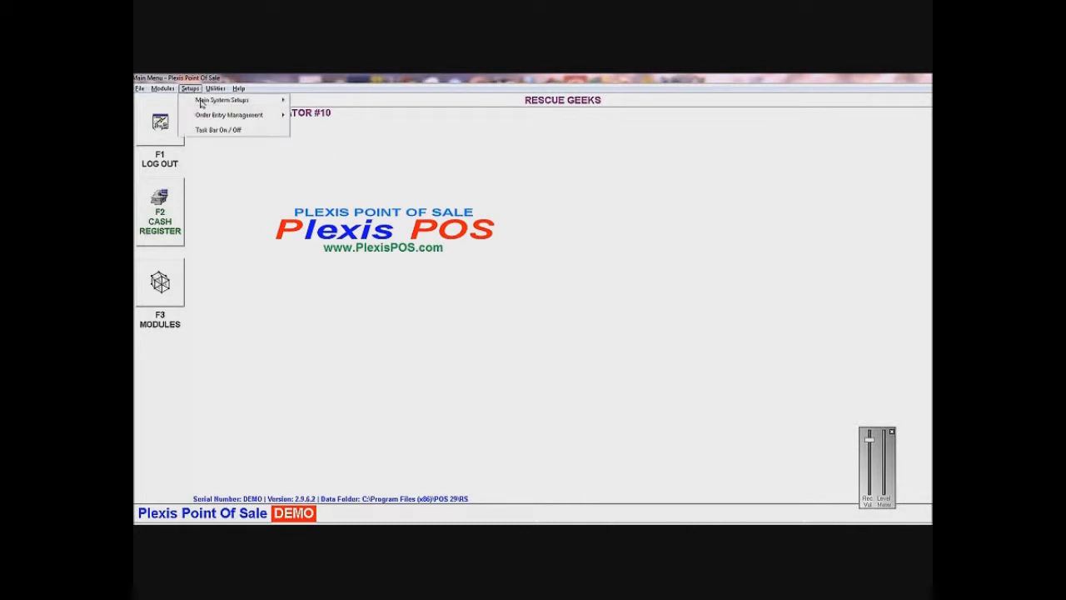
pyautogui.moveTo(201, 101)
pyautogui.moveTo(336, 102)
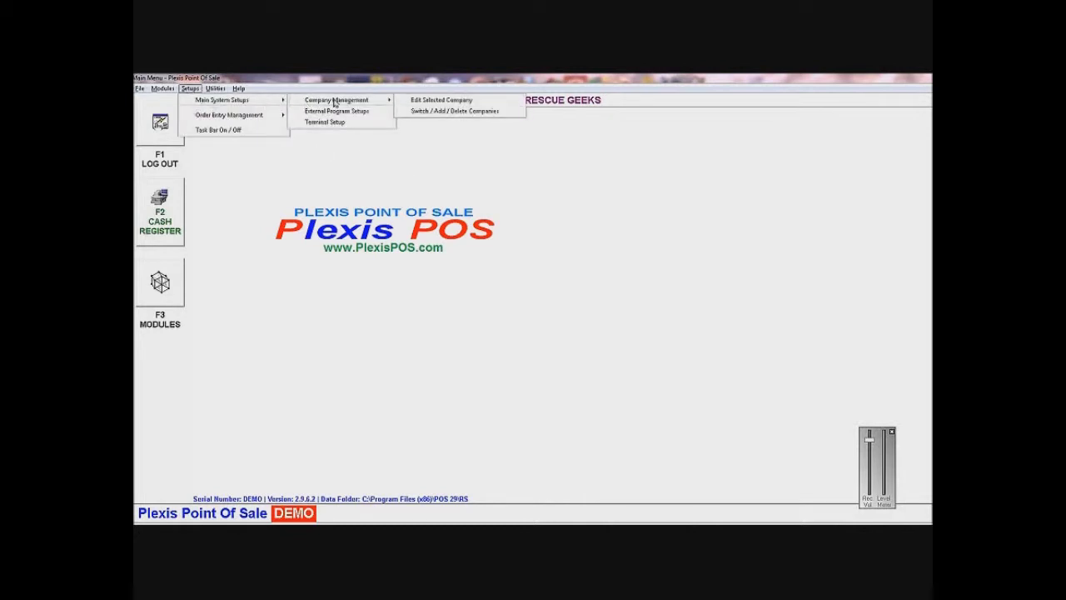
pyautogui.click(480, 112)
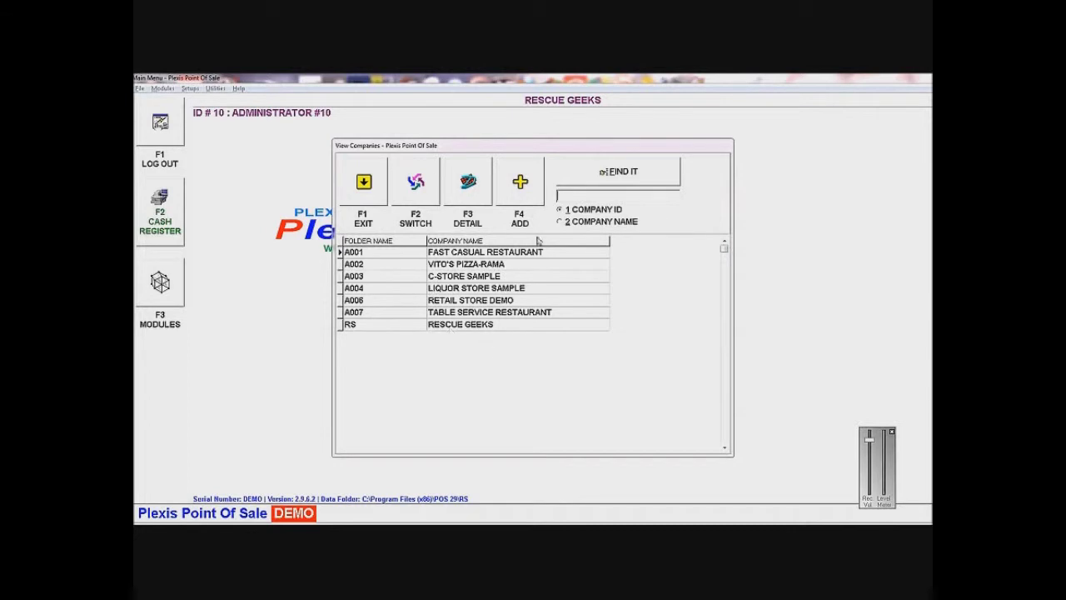
pyautogui.click(488, 288)
pyautogui.click(471, 200)
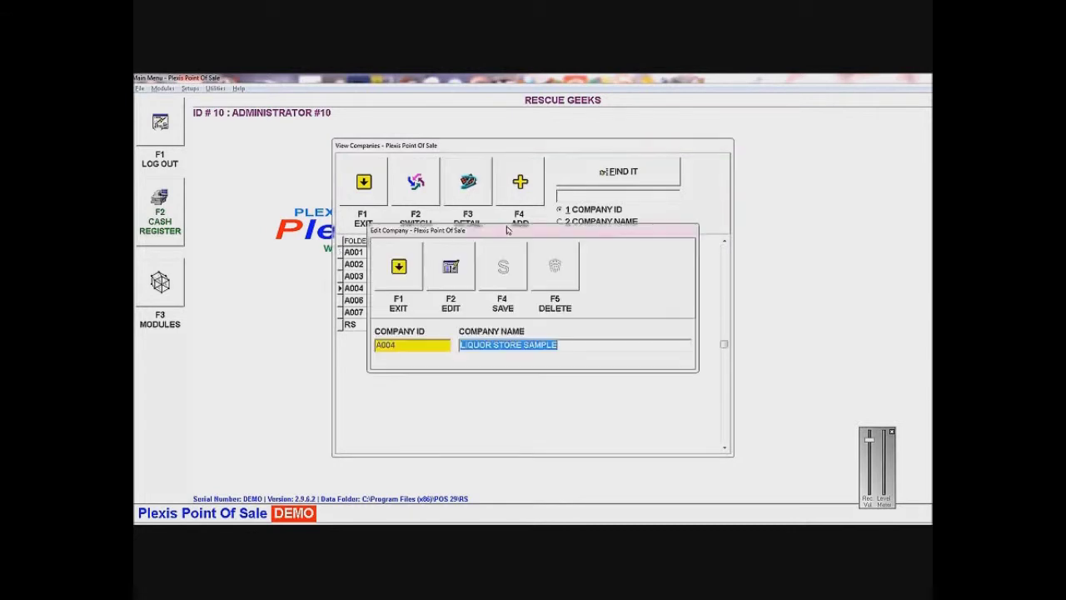
pyautogui.click(554, 265)
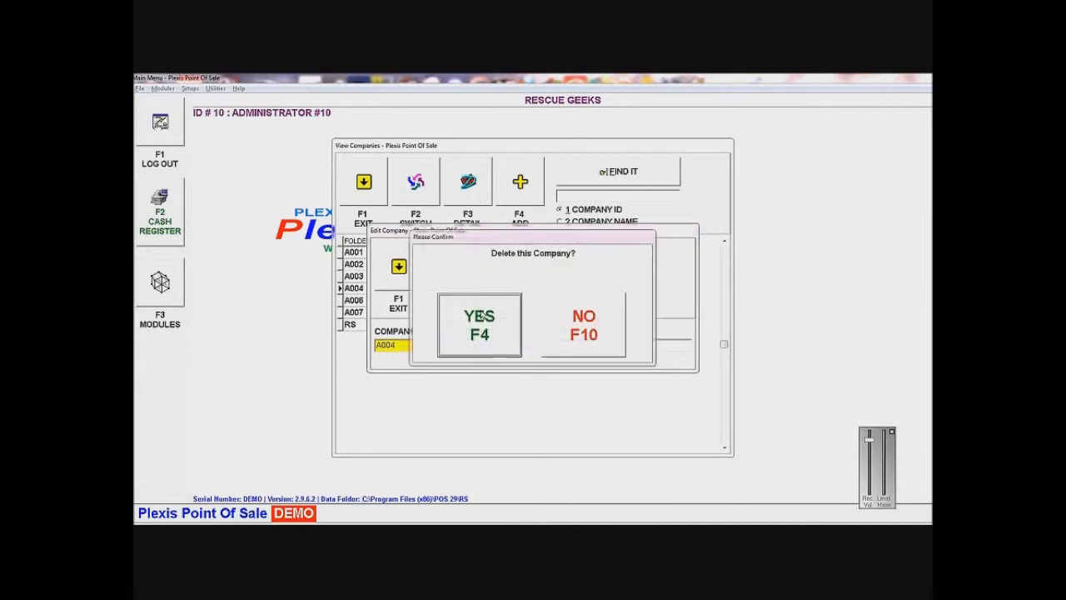
pyautogui.press('F4')
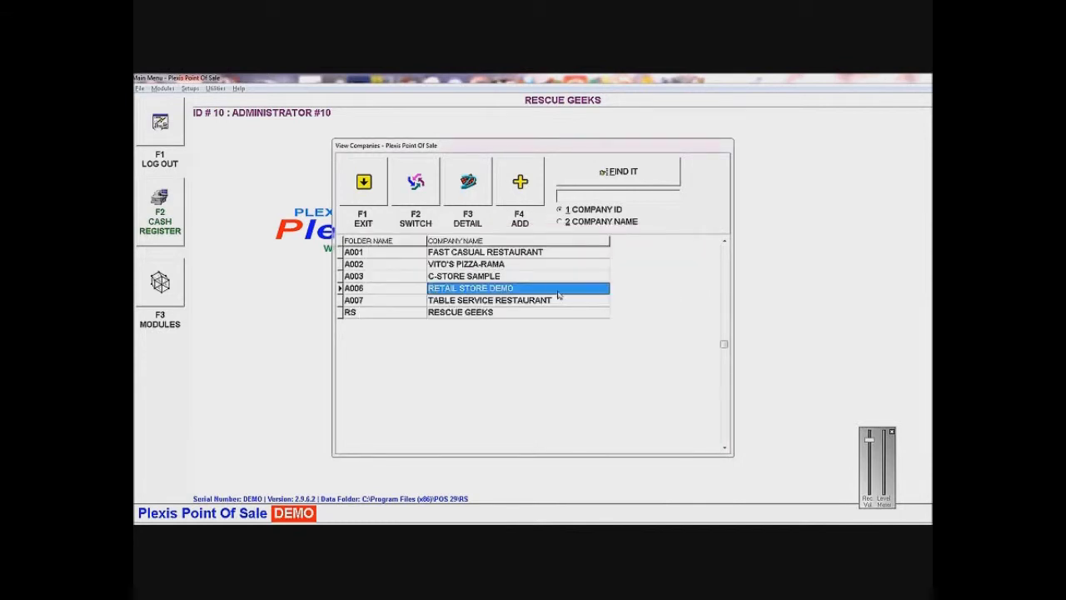
# Add a company with folder RT and display name 'RETSTAURANT', select it, and close the list
pyautogui.click(521, 191)
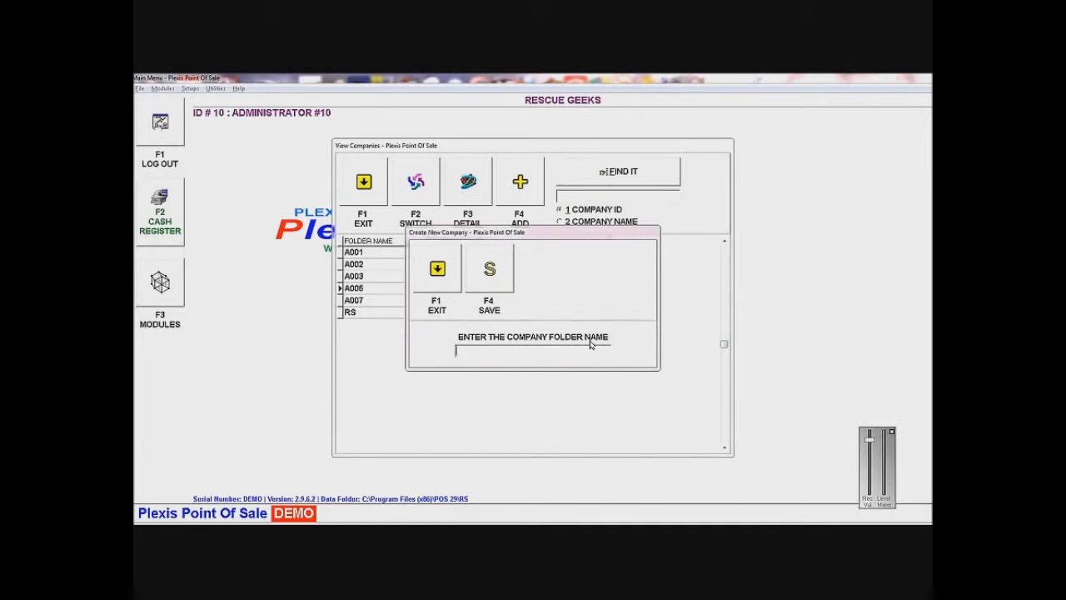
pyautogui.write('RT')
pyautogui.click(500, 268)
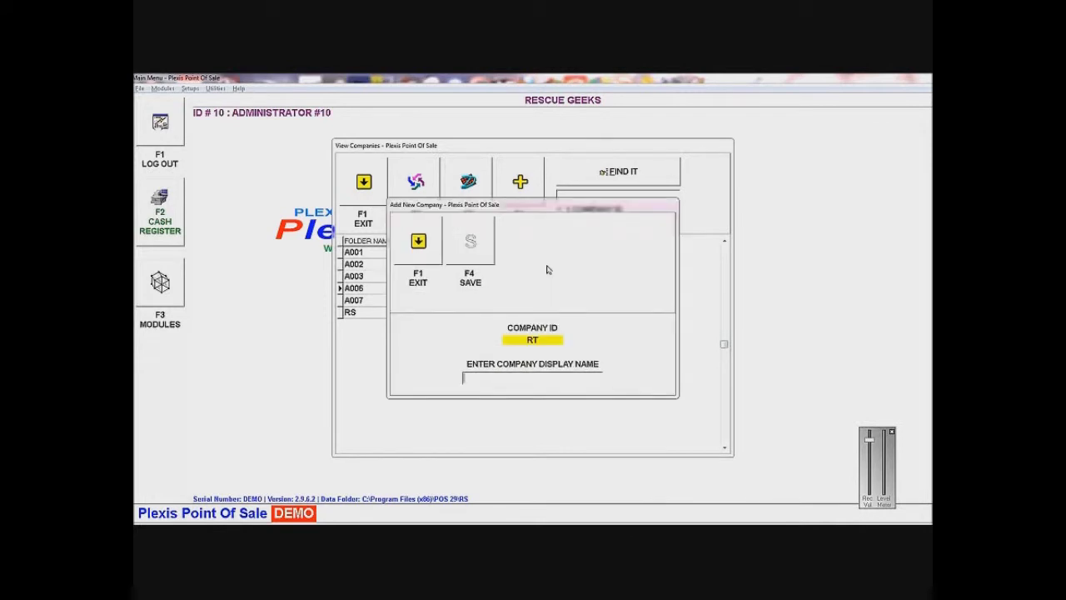
pyautogui.write('RET')
pyautogui.write('STAURANT')
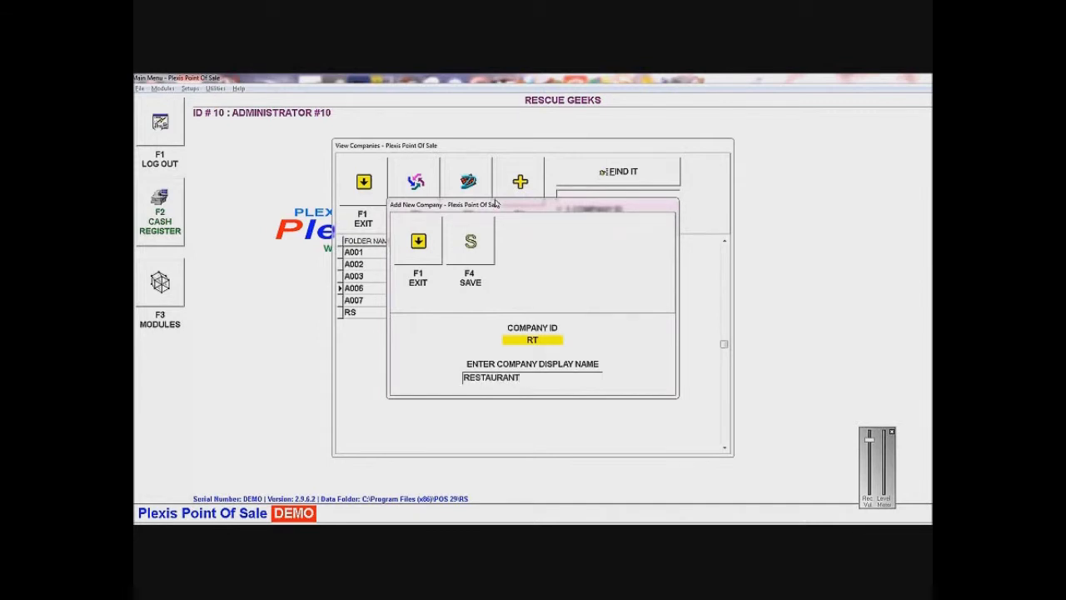
pyautogui.click(471, 243)
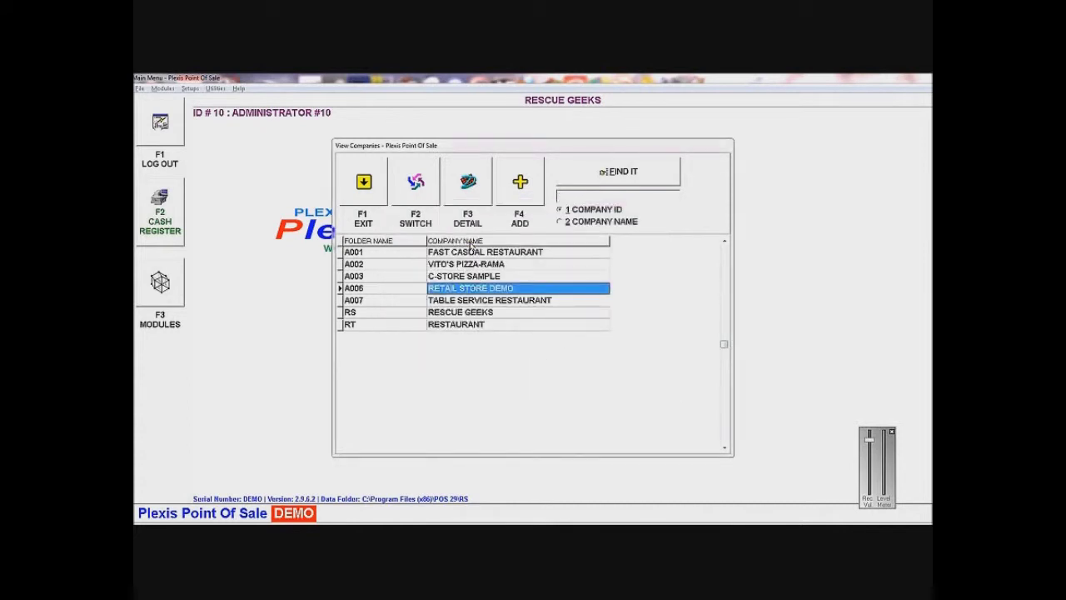
pyautogui.click(479, 330)
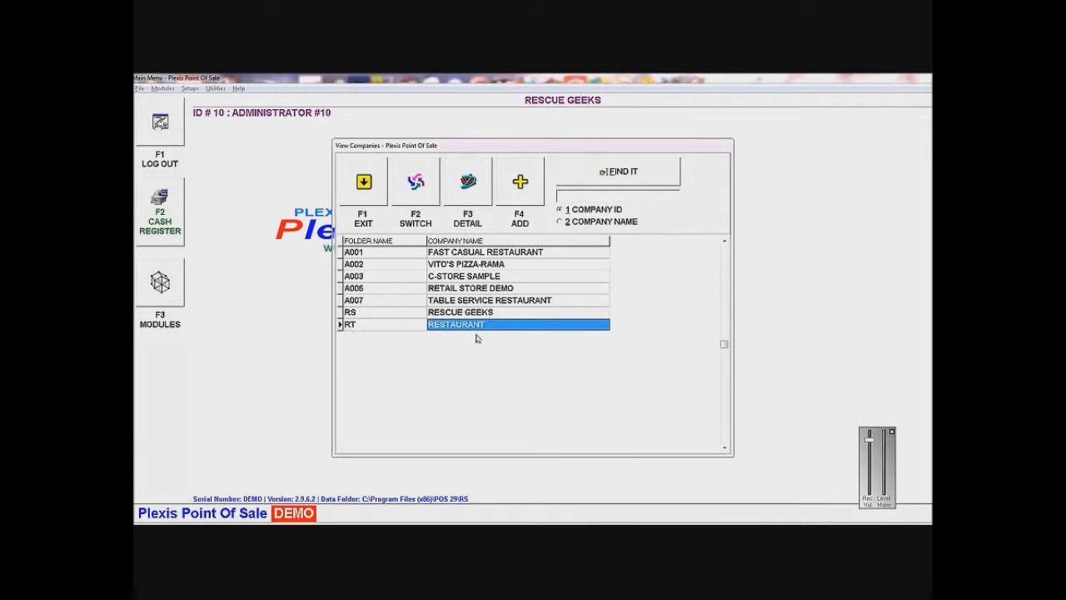
pyautogui.press('F1')
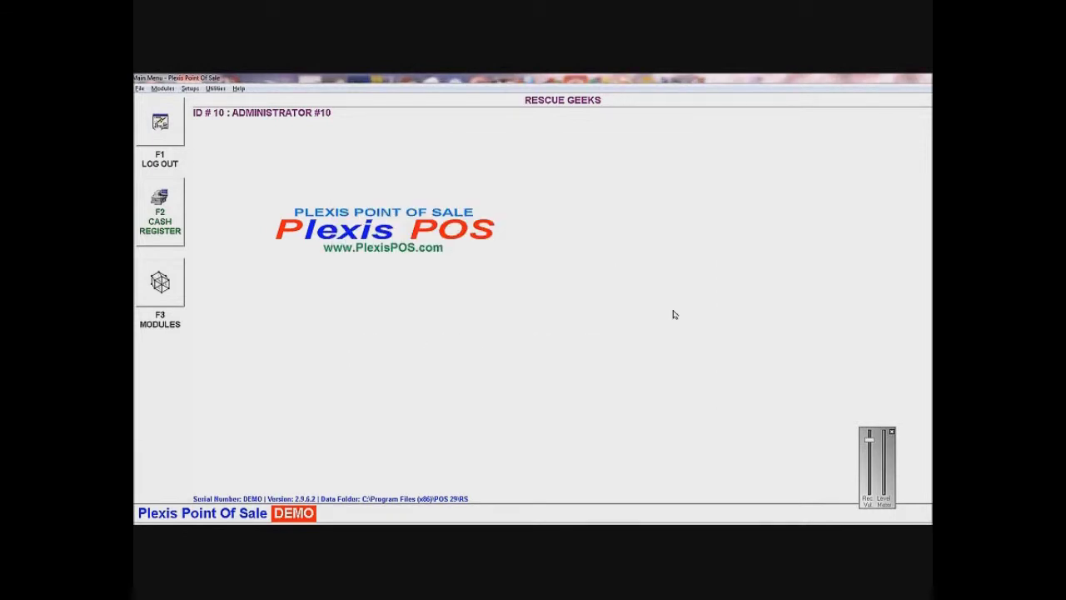
# Switch the terminal to the RESTAURANT company from the companies list and acknowledge the restart notice
pyautogui.click(189, 88)
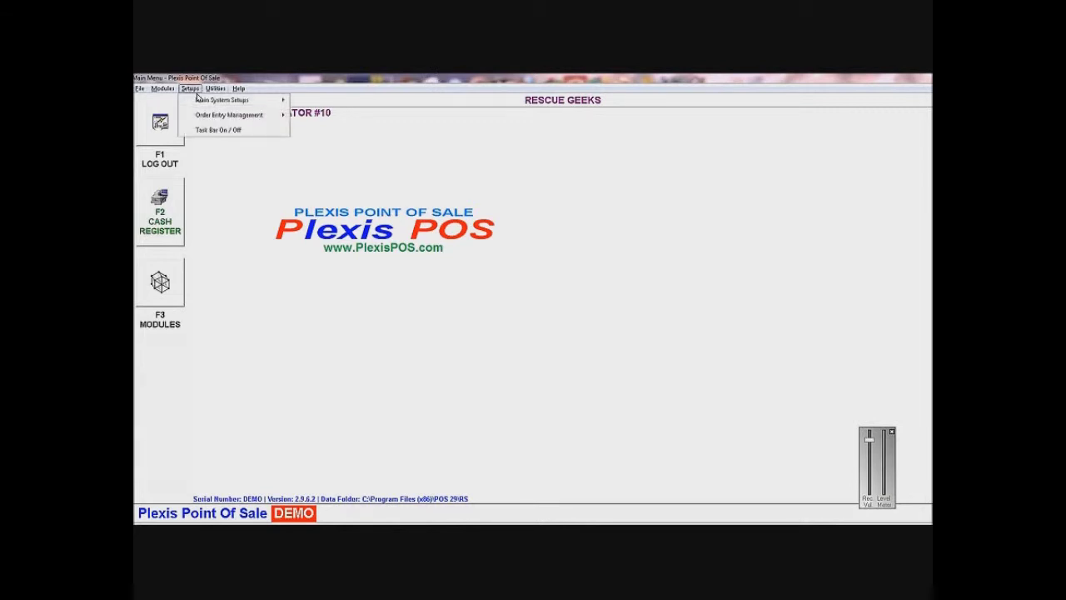
pyautogui.moveTo(207, 105)
pyautogui.moveTo(338, 101)
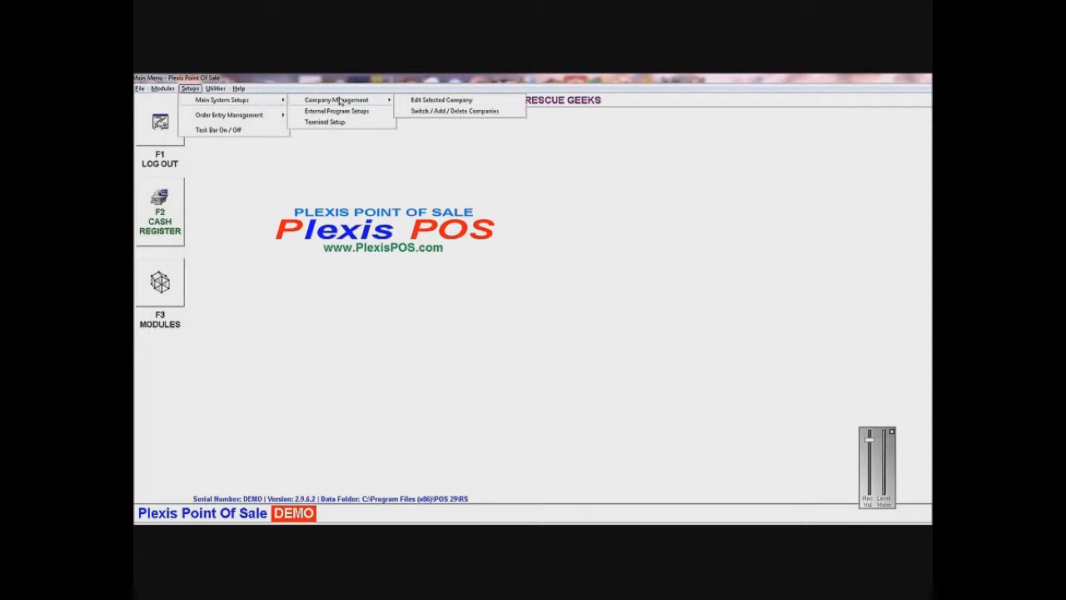
pyautogui.click(450, 112)
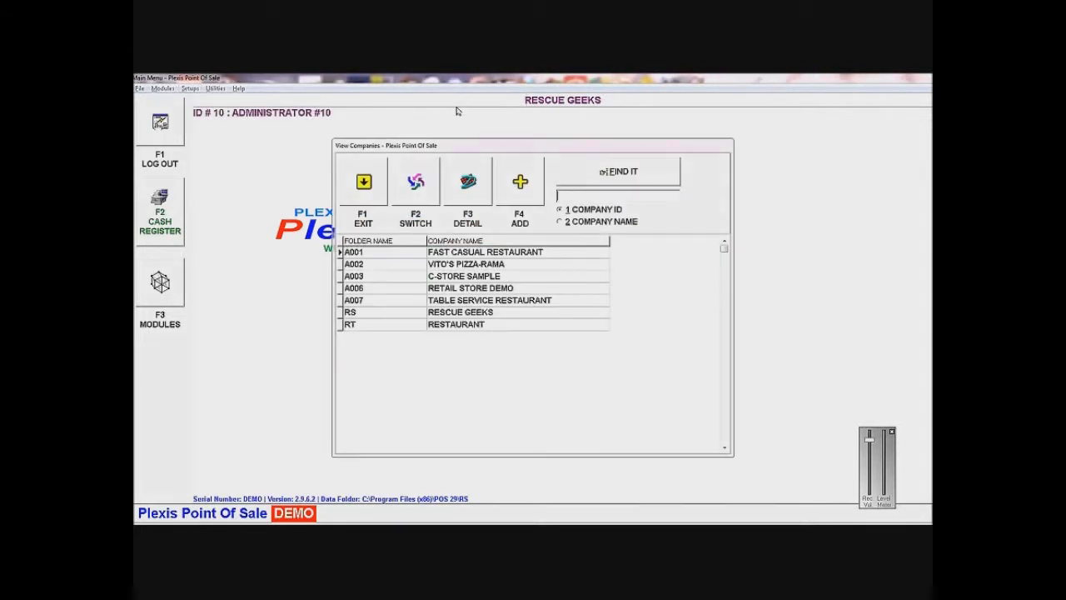
pyautogui.doubleClick(448, 327)
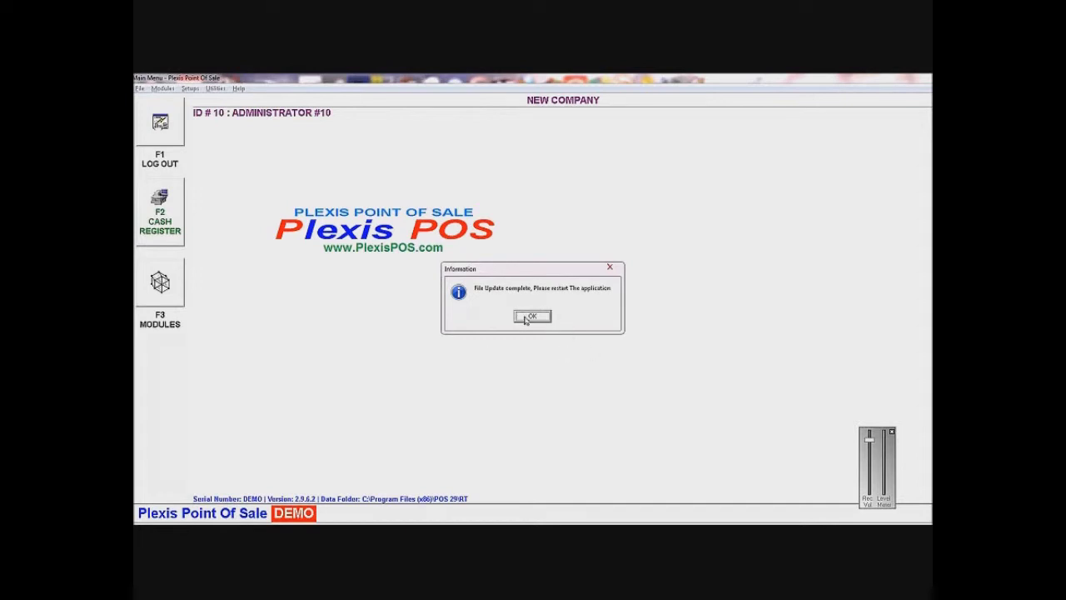
pyautogui.click(531, 317)
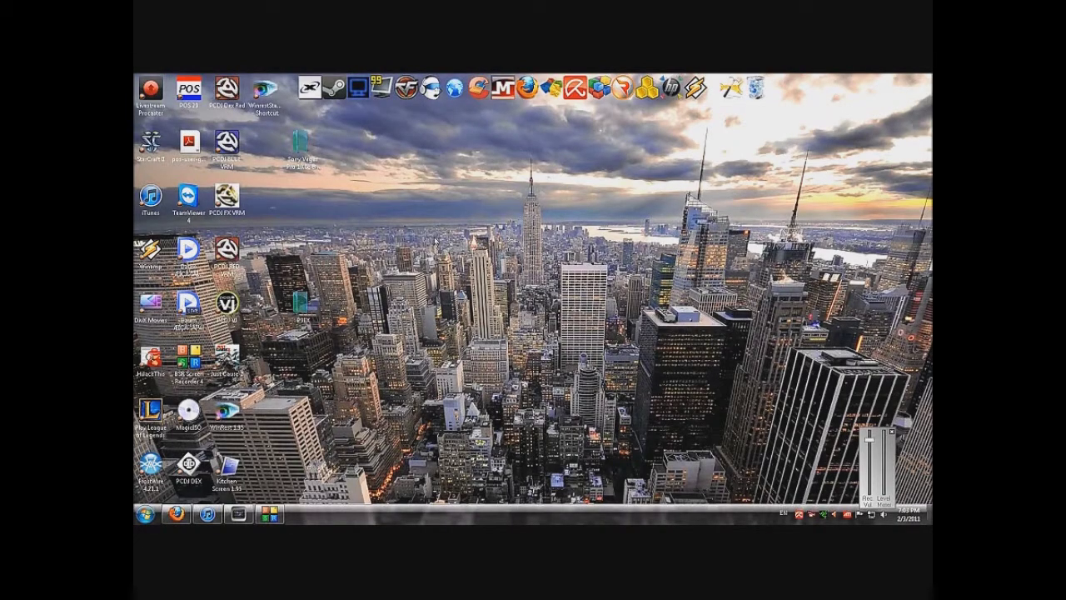
# Relaunch Plexis POS, log in on terminal 5 RESTAURANT, and maximize the main menu
pyautogui.doubleClick(188, 90)
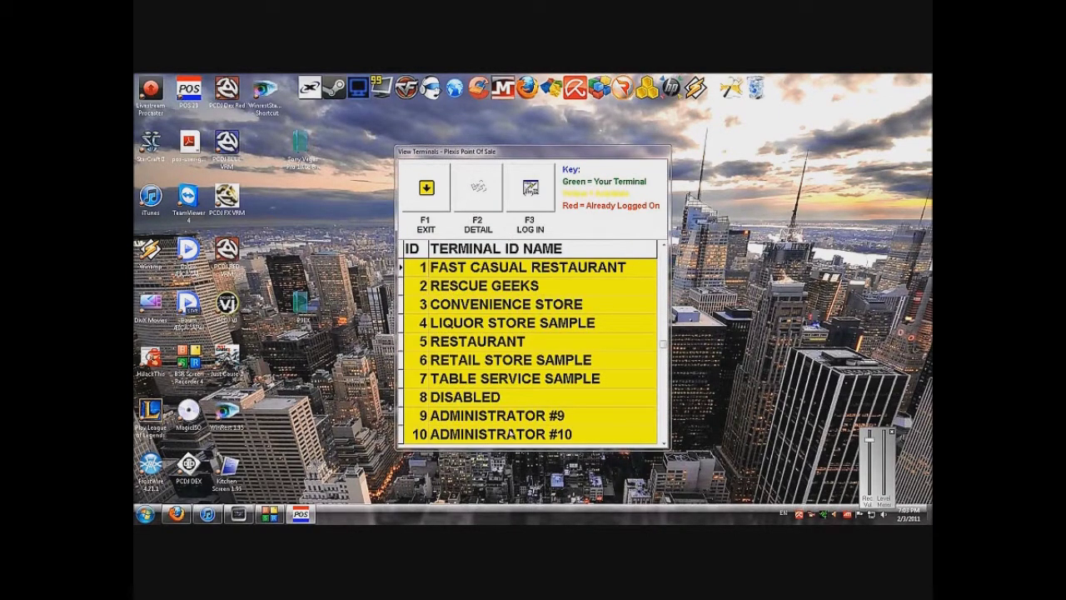
pyautogui.click(478, 344)
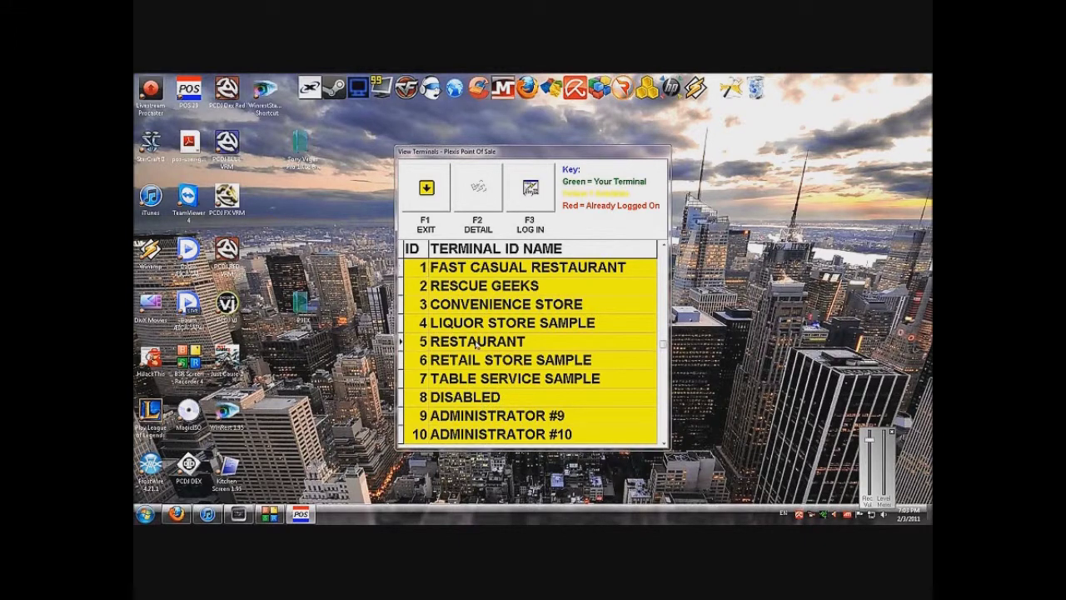
pyautogui.click(529, 209)
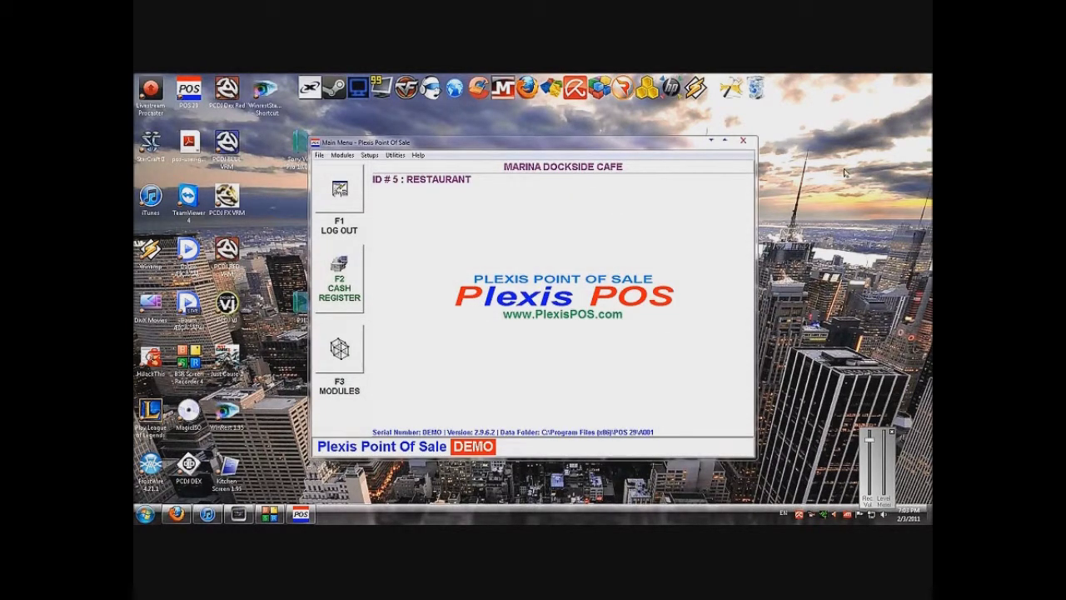
pyautogui.click(725, 141)
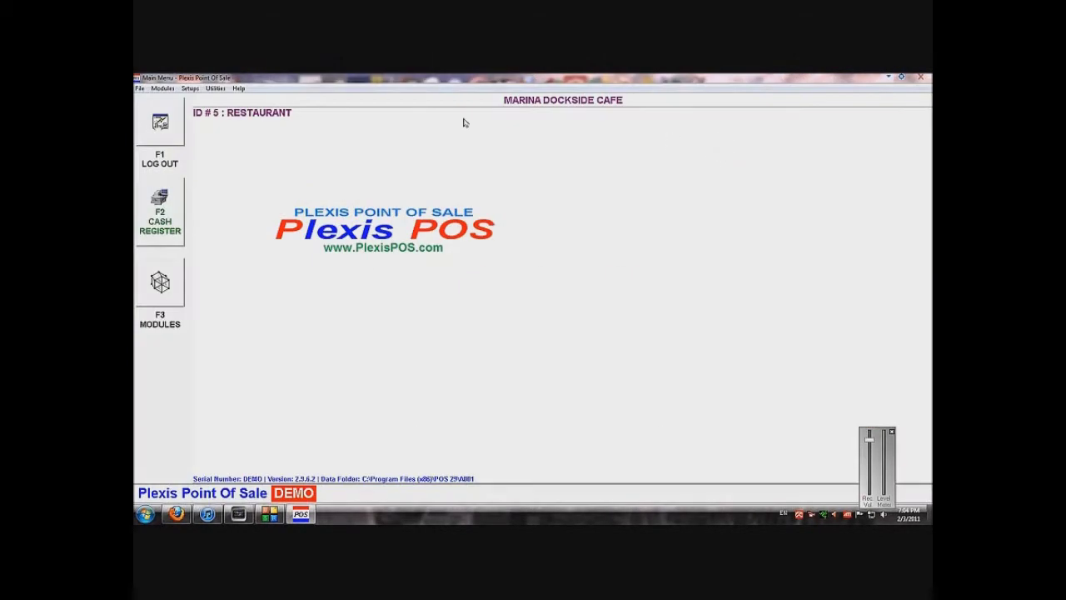
# Switch to the RESTAURANT company in folder RT from the Switch / Add / Delete Companies list
pyautogui.click(190, 89)
pyautogui.moveTo(240, 104)
pyautogui.moveTo(337, 103)
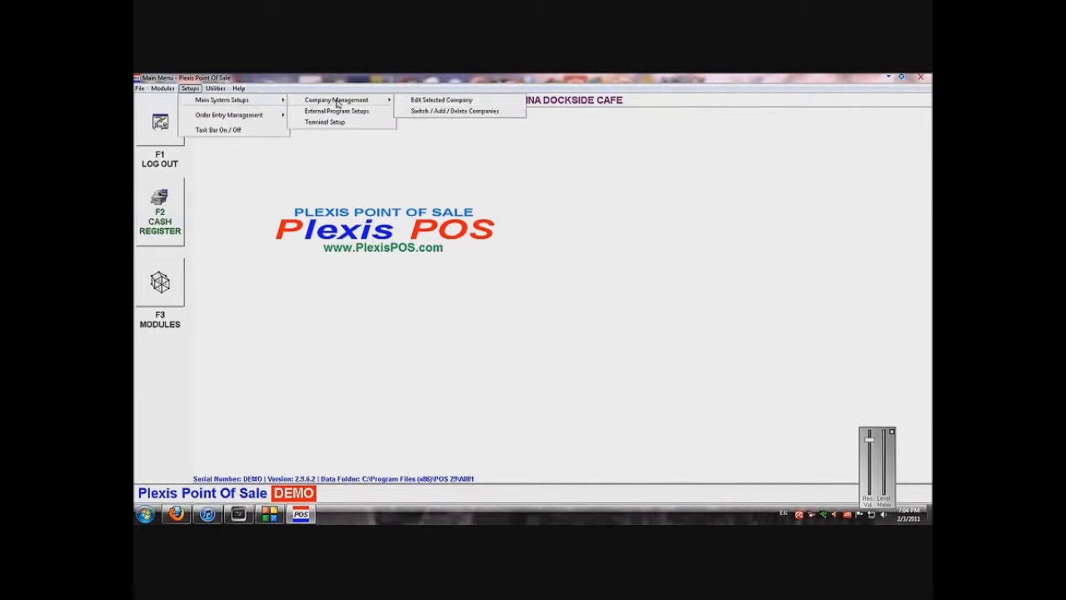
pyautogui.click(456, 111)
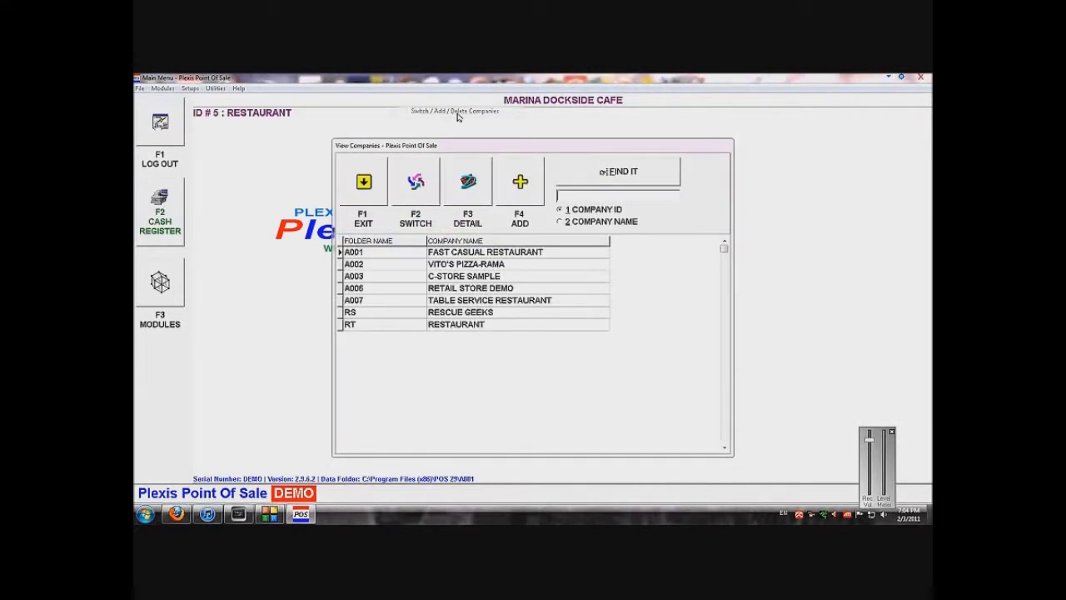
pyautogui.doubleClick(468, 328)
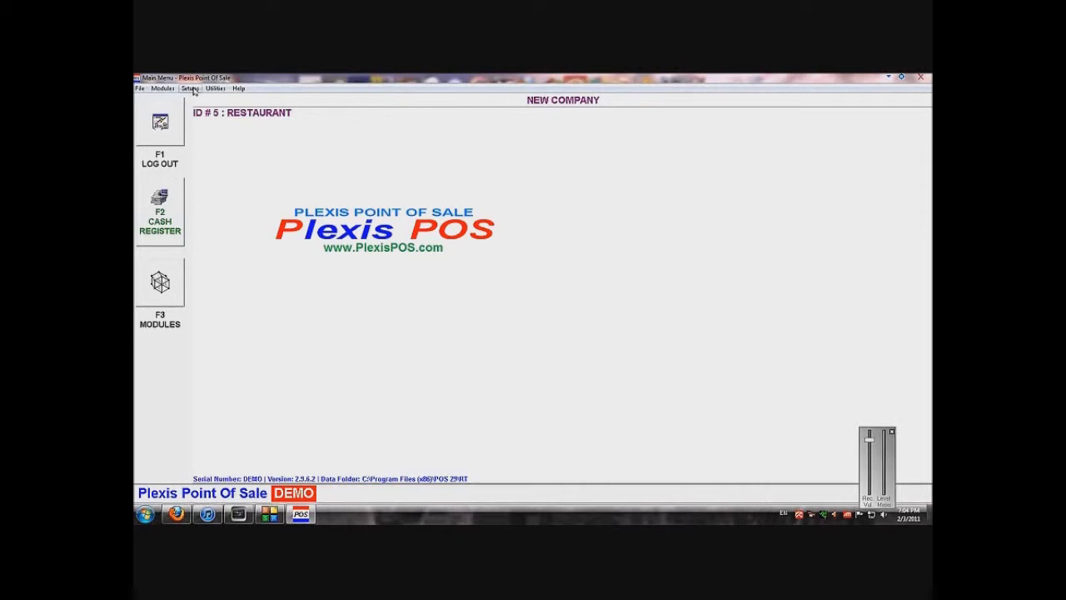
# Open Edit Selected Company to show the current company's setup form
pyautogui.click(191, 88)
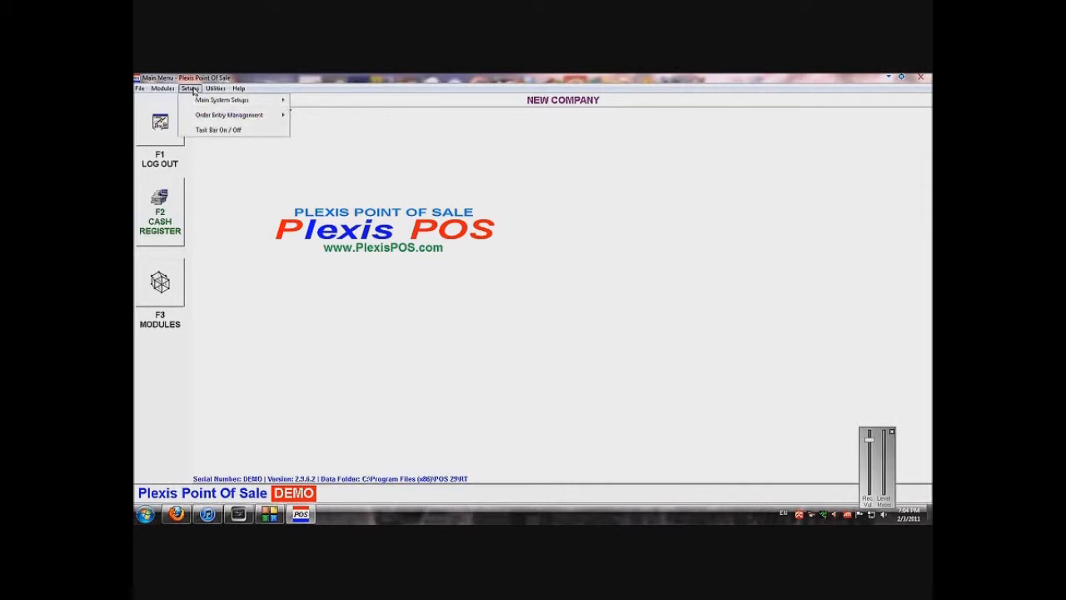
pyautogui.moveTo(200, 100)
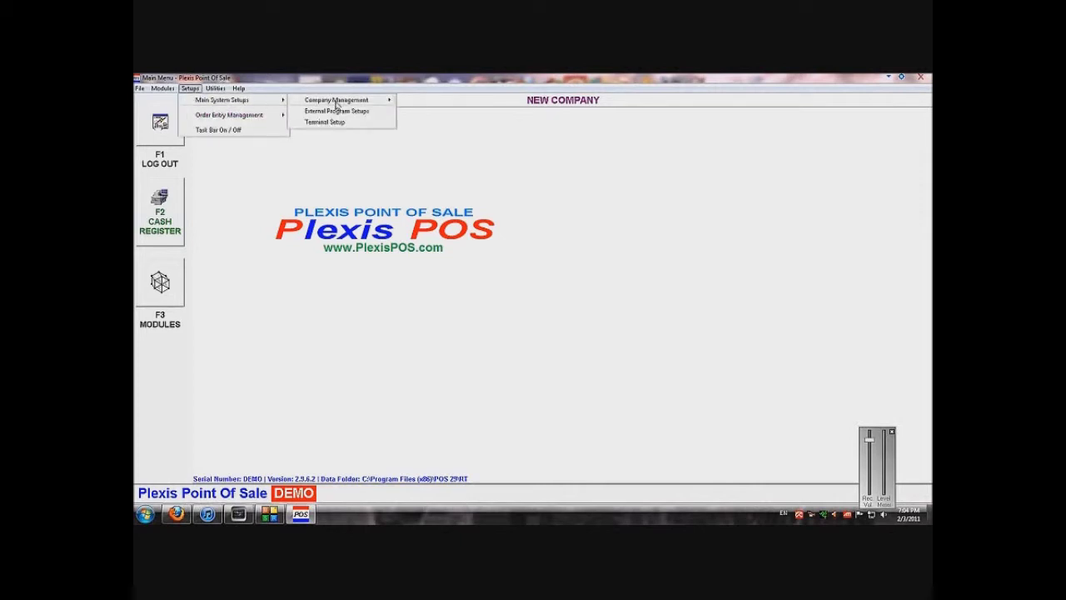
pyautogui.moveTo(337, 102)
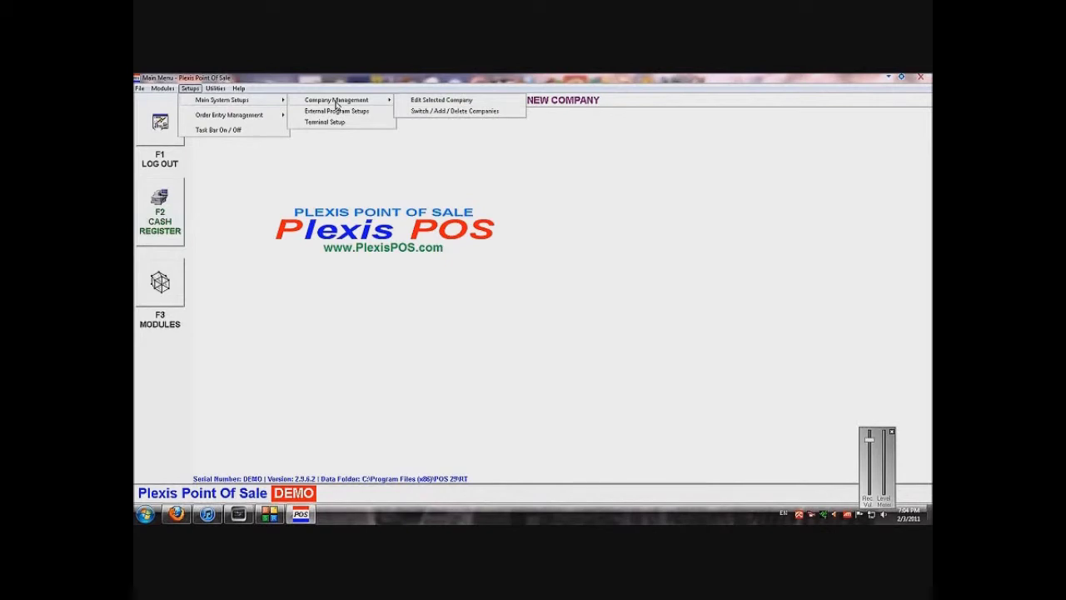
pyautogui.click(422, 104)
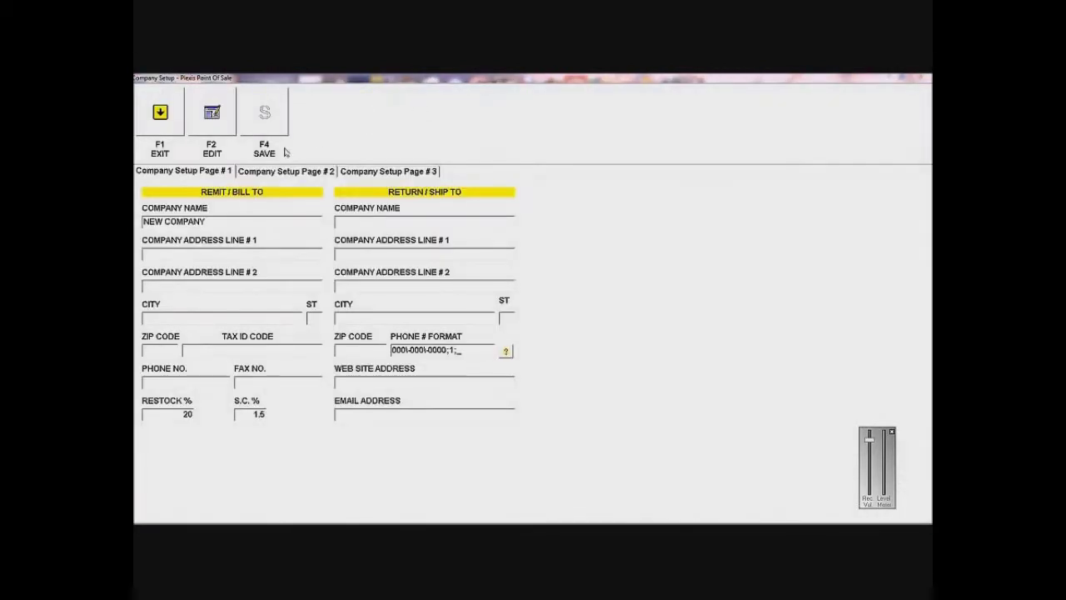
# Rename the company to RESTAURANT, enter '32FDL' for address and city, and step through ZIP, phone and S.C. fields
pyautogui.click(213, 113)
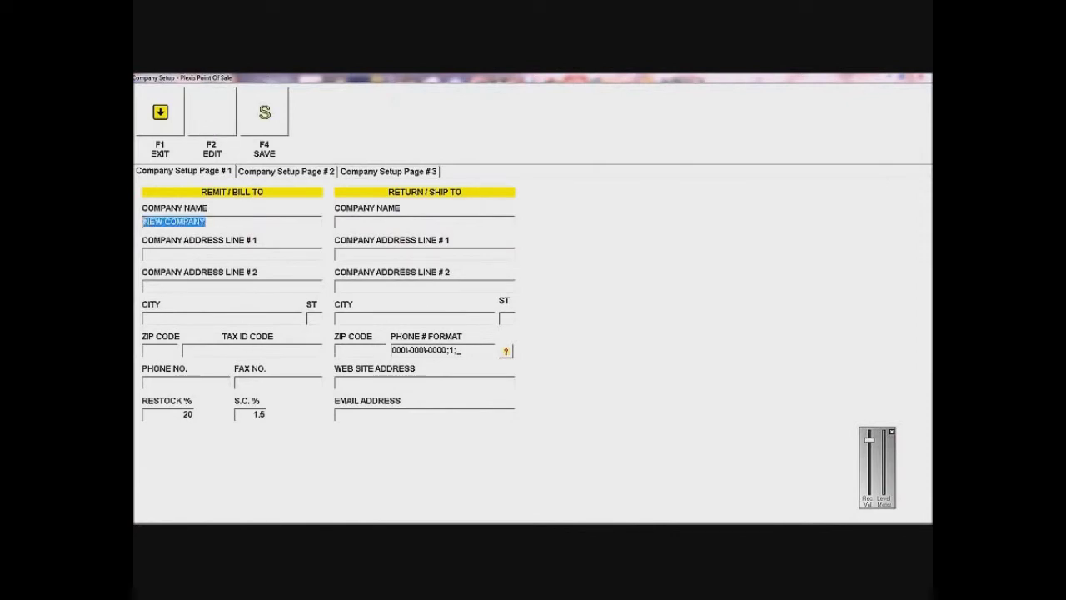
pyautogui.press('BackSpace')
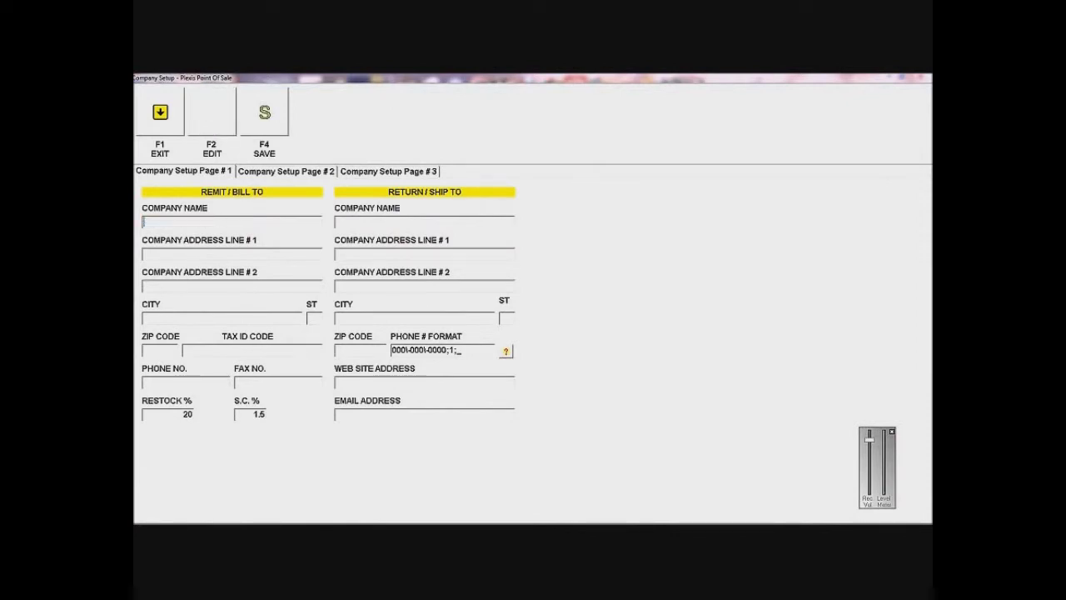
pyautogui.write('RESTAURANT')
pyautogui.click(148, 253)
pyautogui.write('32')
pyautogui.write('FDL')
pyautogui.click(153, 348)
pyautogui.click(218, 381)
pyautogui.press('Tab')
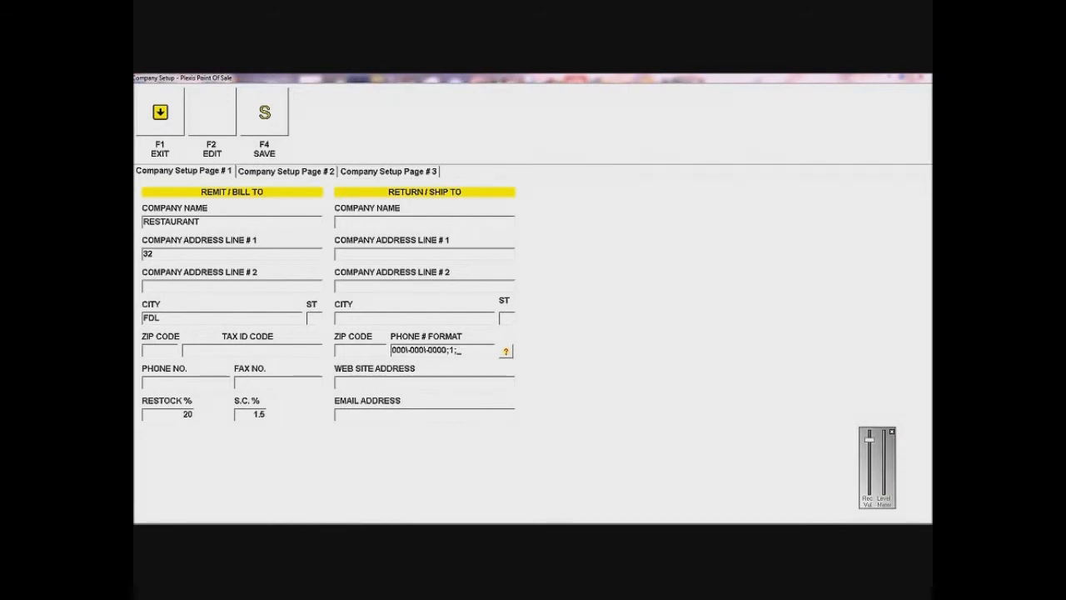
pyautogui.moveTo(462, 350); pyautogui.dragTo(391, 350)
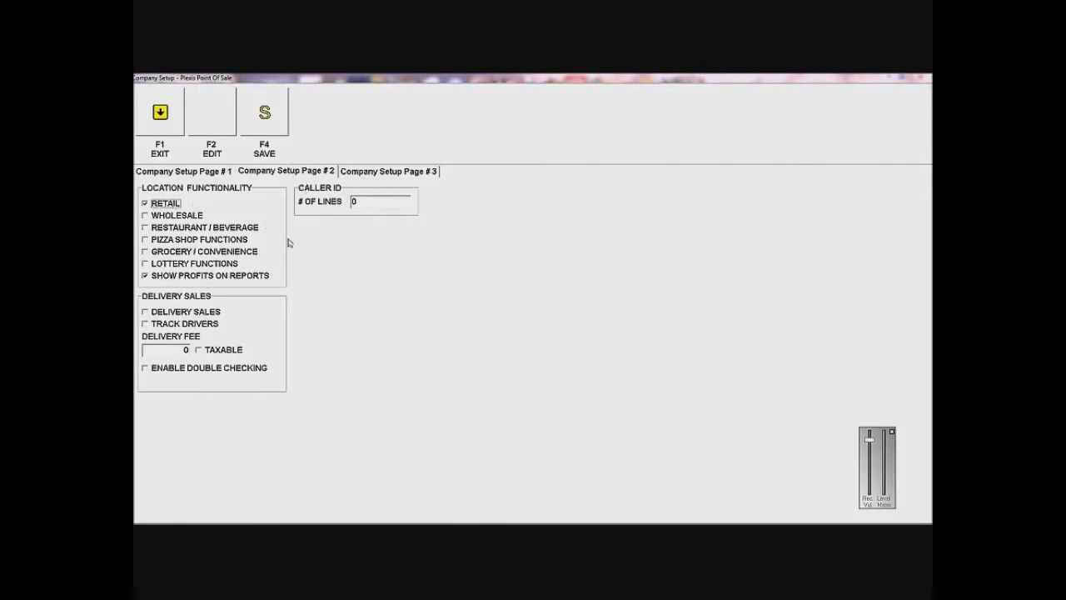
# Enable RESTAURANT / BEVERAGE on page 2, view page 3, and save the company setup
pyautogui.click(145, 228)
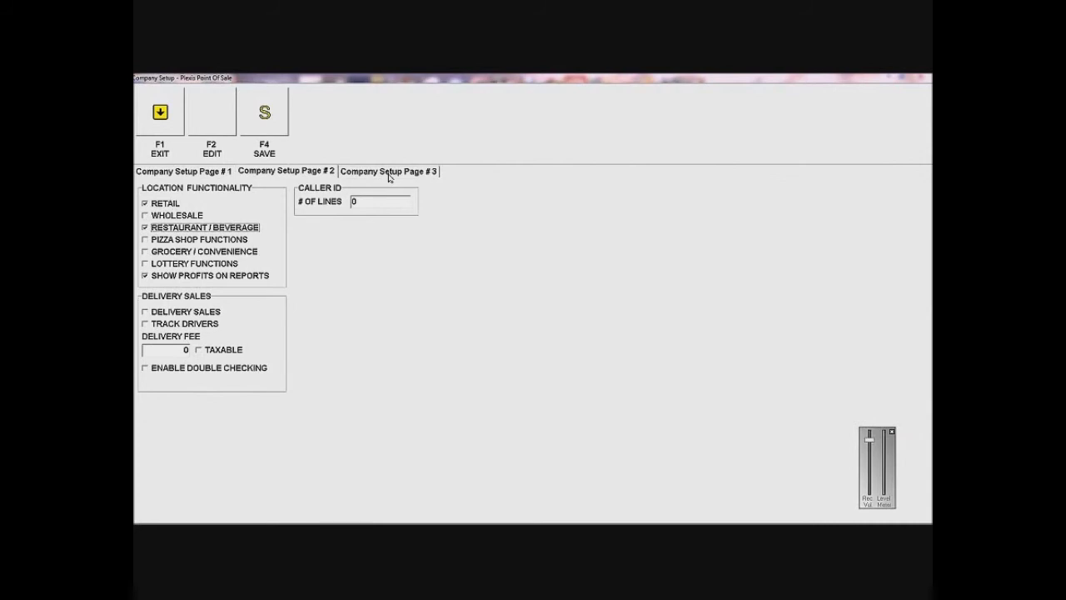
pyautogui.click(389, 172)
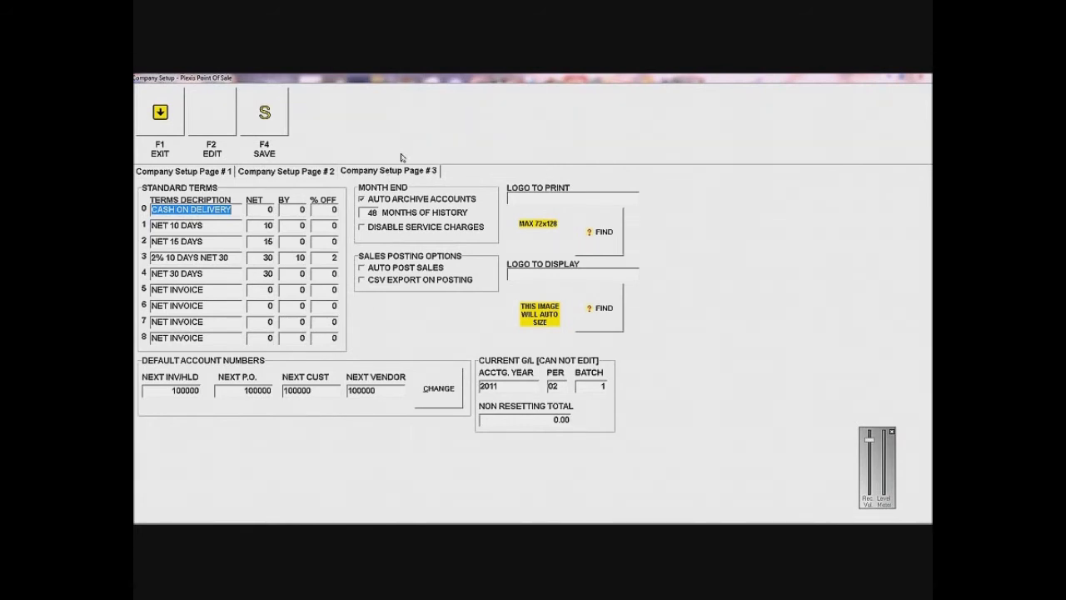
pyautogui.click(275, 131)
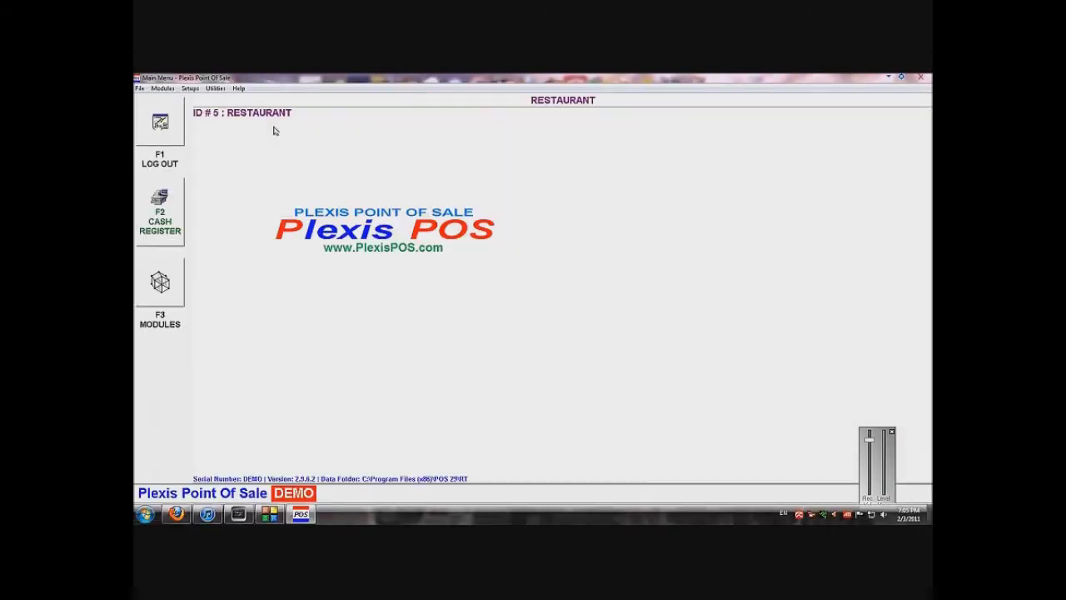